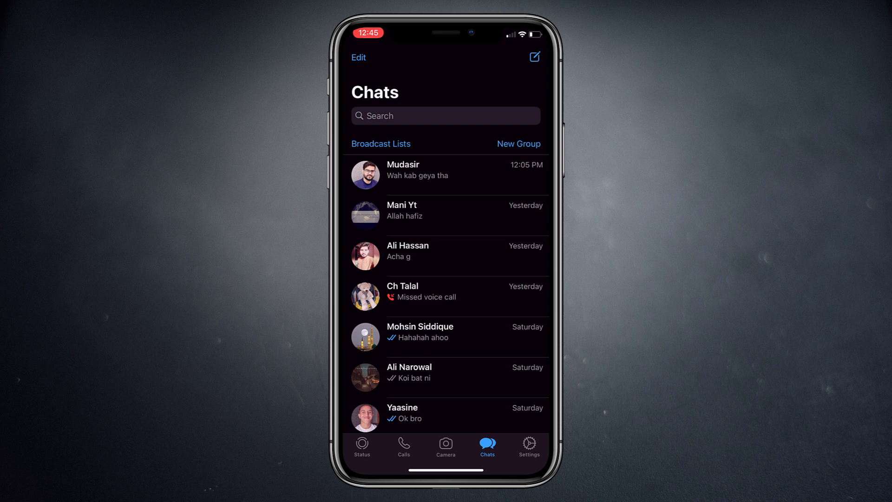
Browse the MobileTrans home screen and open the WhatsApp Transfer tools.
scroll(446, 269, down, 5)
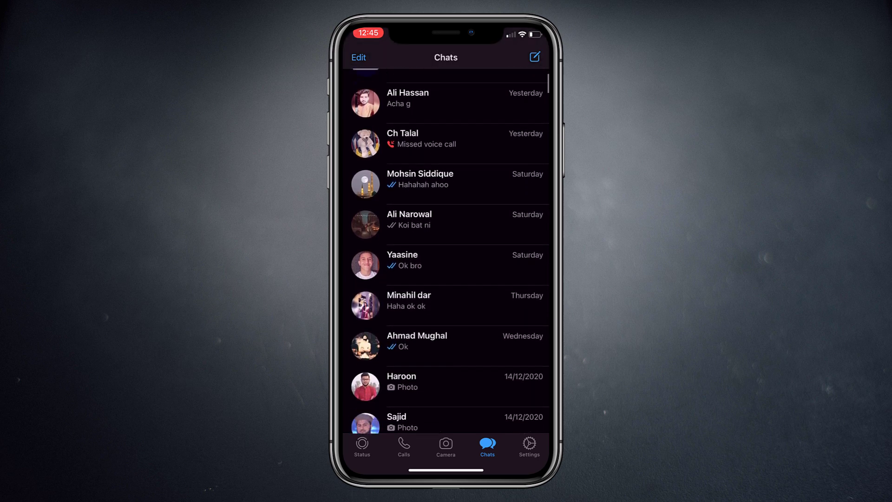
scroll(446, 269, down, 5)
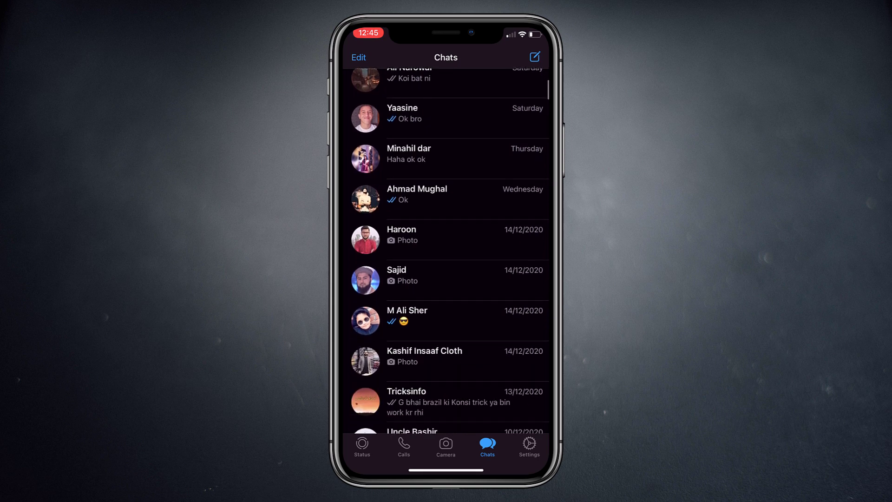
scroll(446, 251, up, 3)
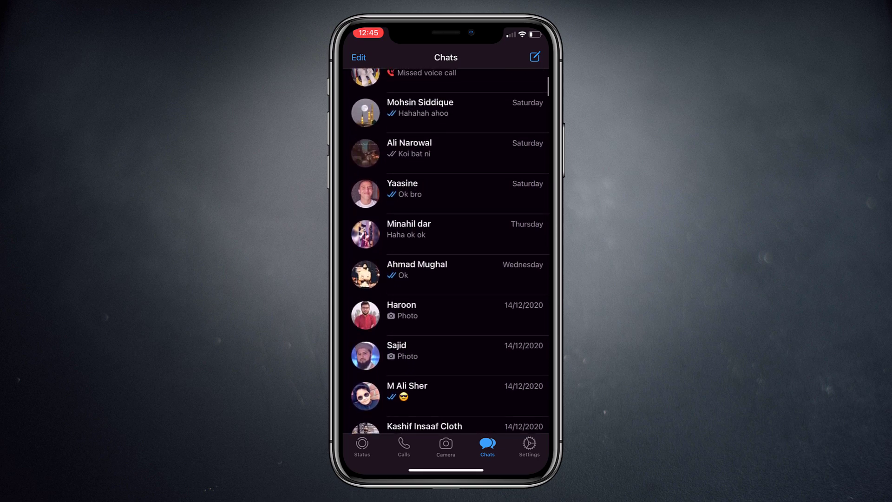
scroll(446, 251, up, 5)
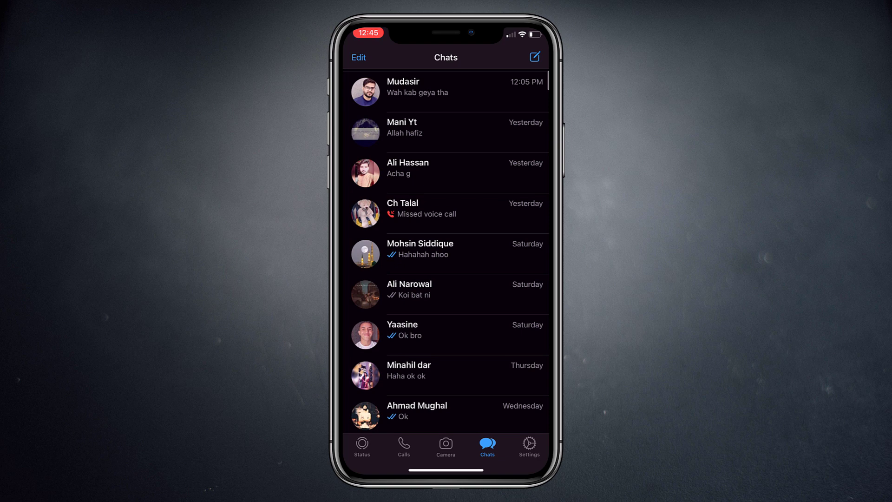
scroll(446, 251, up, 3)
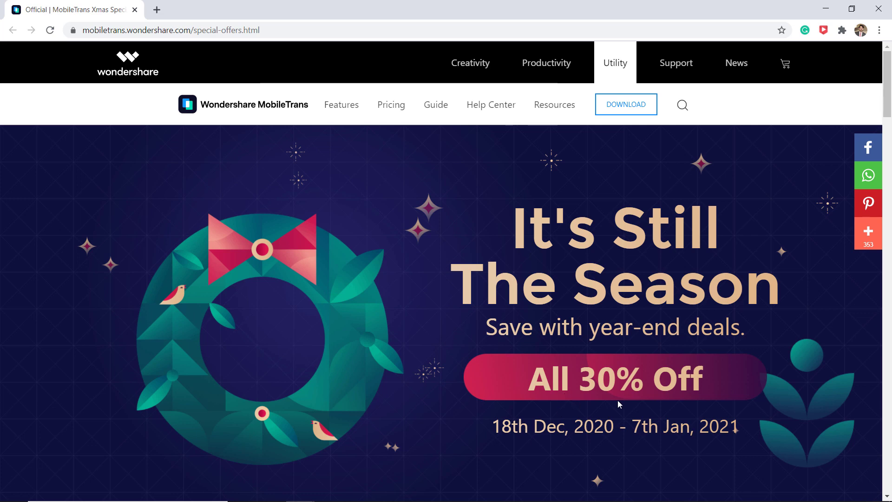
scroll(677, 403, down, 8)
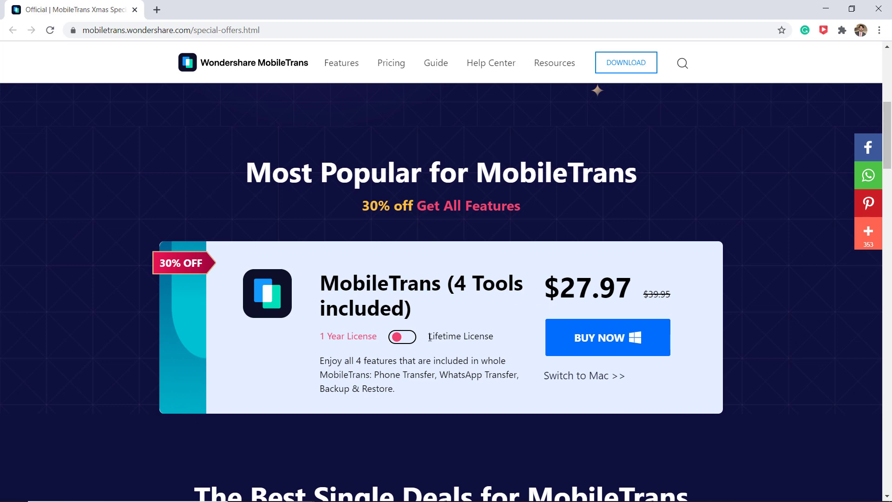
scroll(430, 337, down, 10)
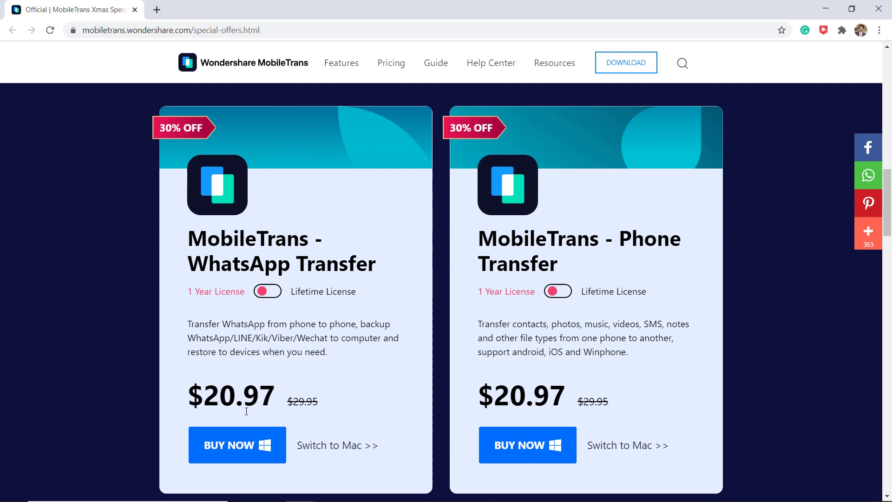
scroll(270, 417, down, 9)
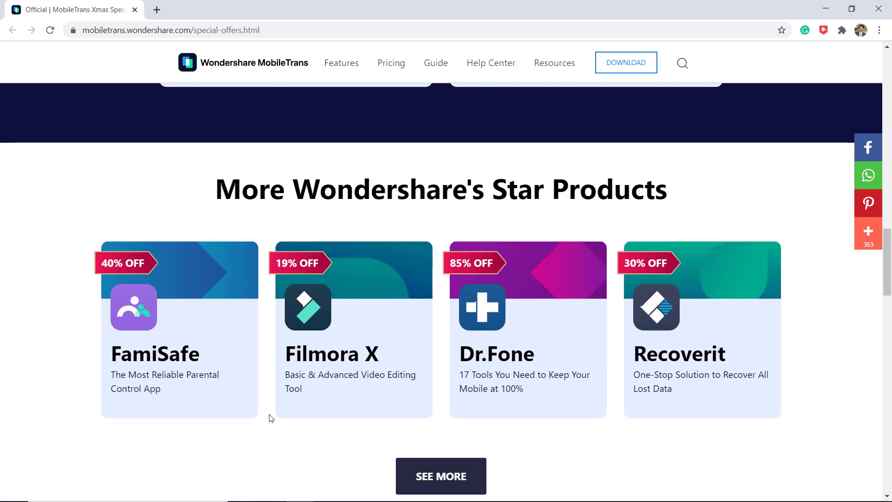
scroll(271, 418, down, 10)
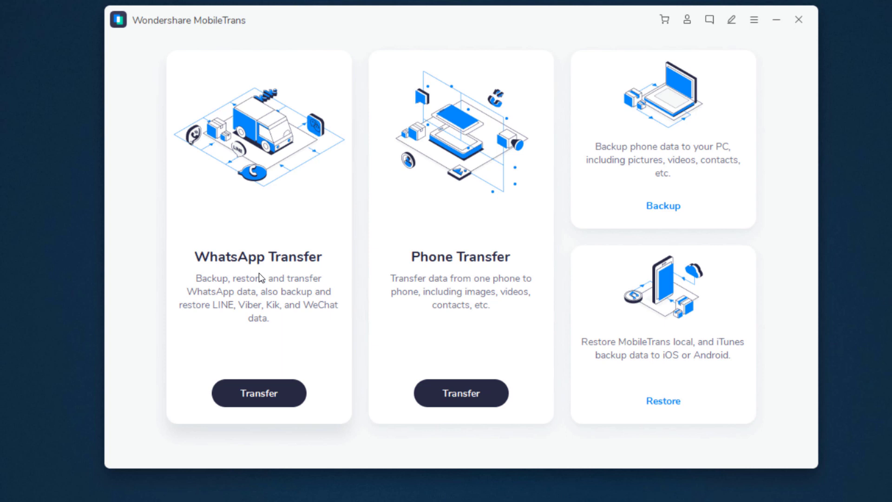
click(281, 395)
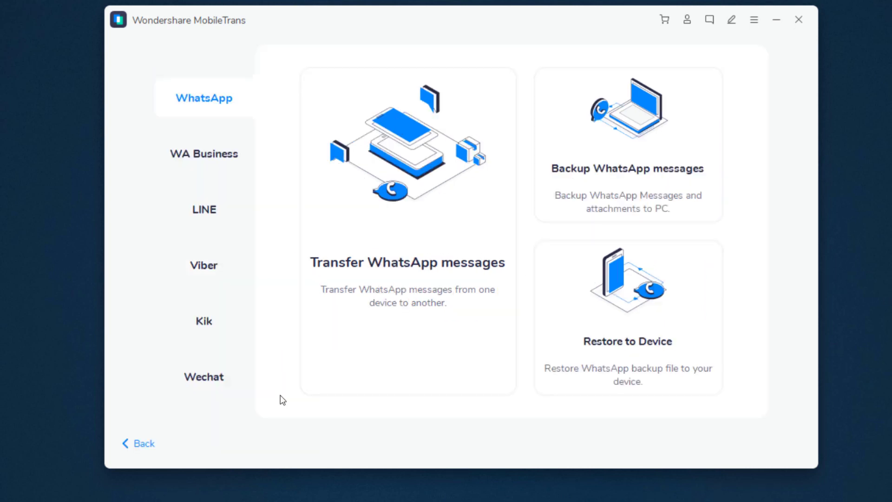
Preview the WA Business, LINE, Viber, Kik and Wechat options, then return to WhatsApp.
click(246, 158)
click(239, 205)
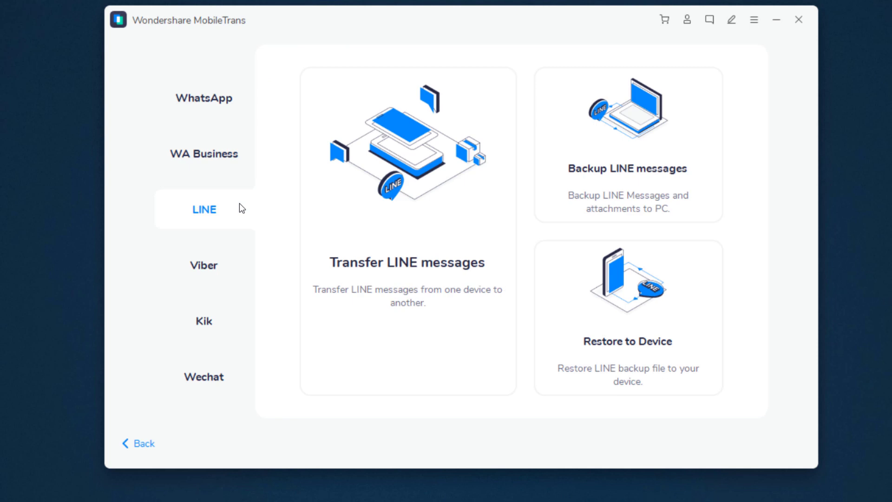
click(237, 266)
click(234, 313)
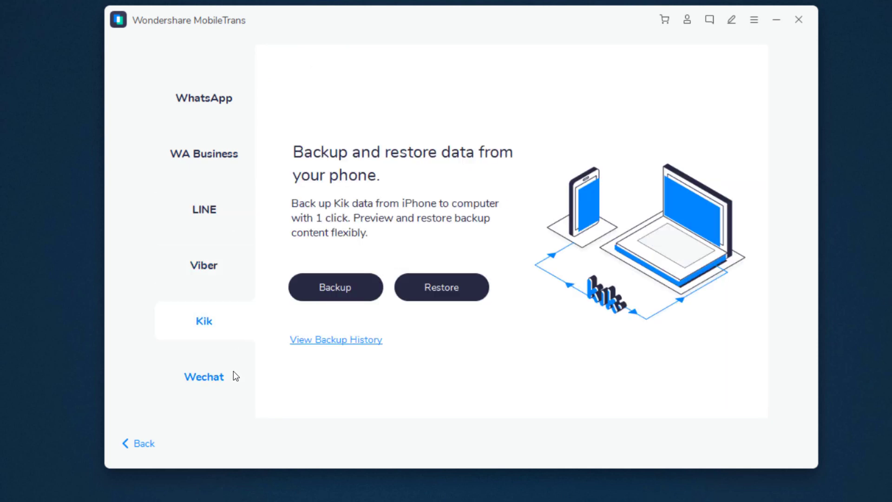
click(233, 372)
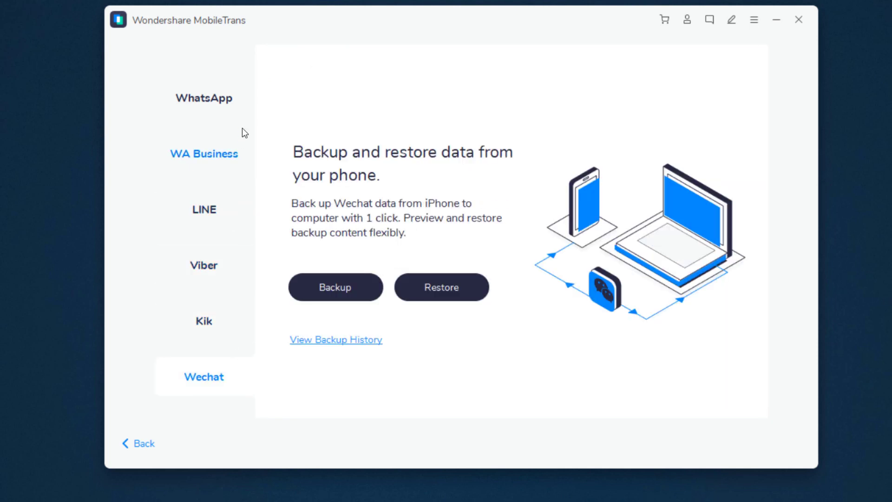
click(239, 100)
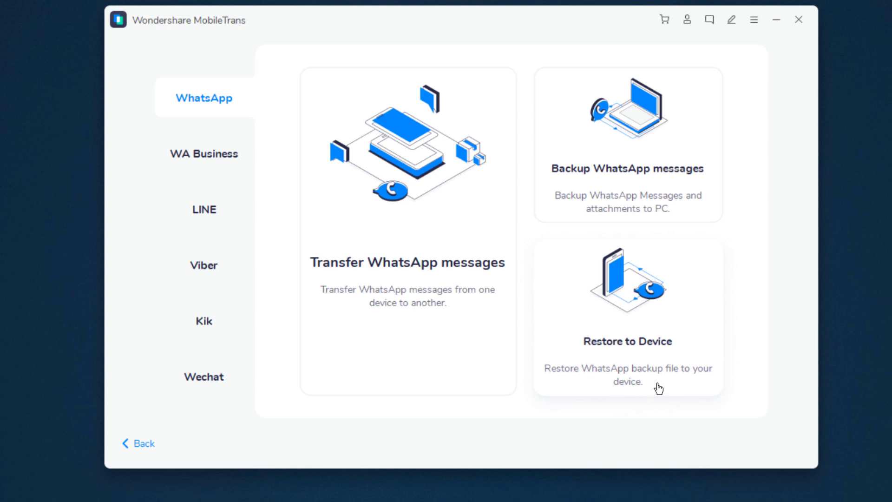
Start a phone transfer with Galaxy A50 as source, discarding the iPhone's existing WhatsApp data.
click(395, 326)
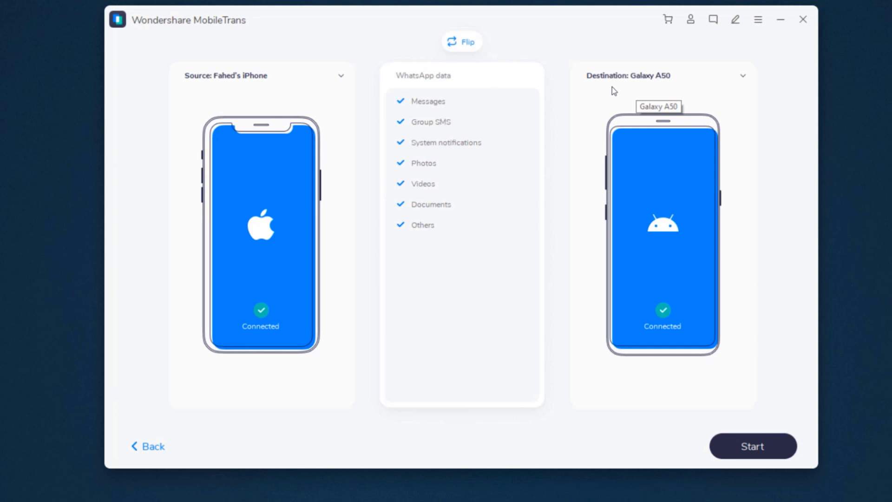
click(477, 44)
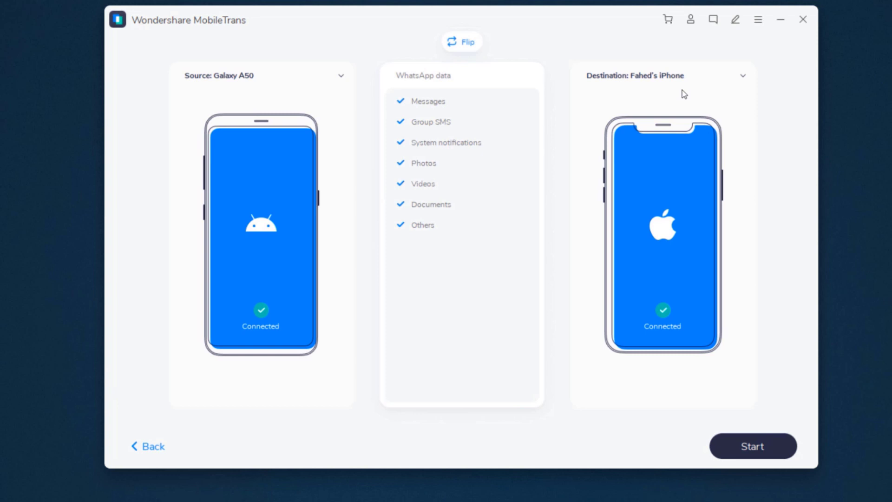
click(721, 450)
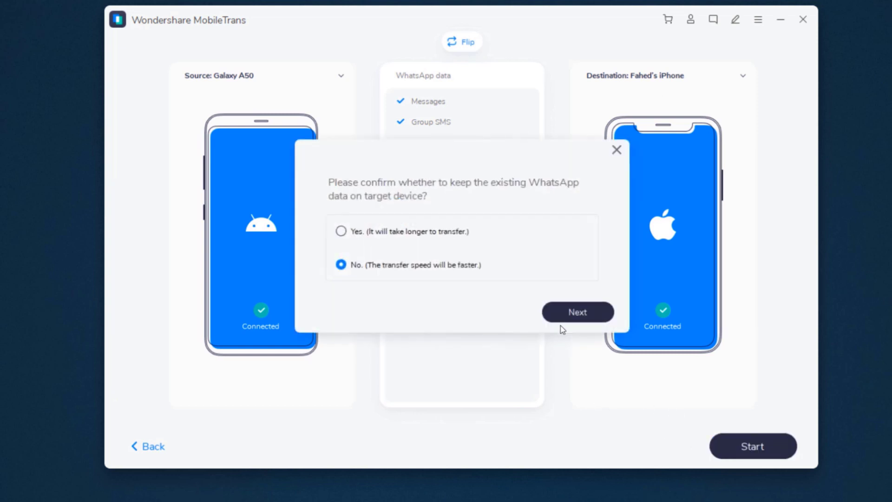
click(562, 318)
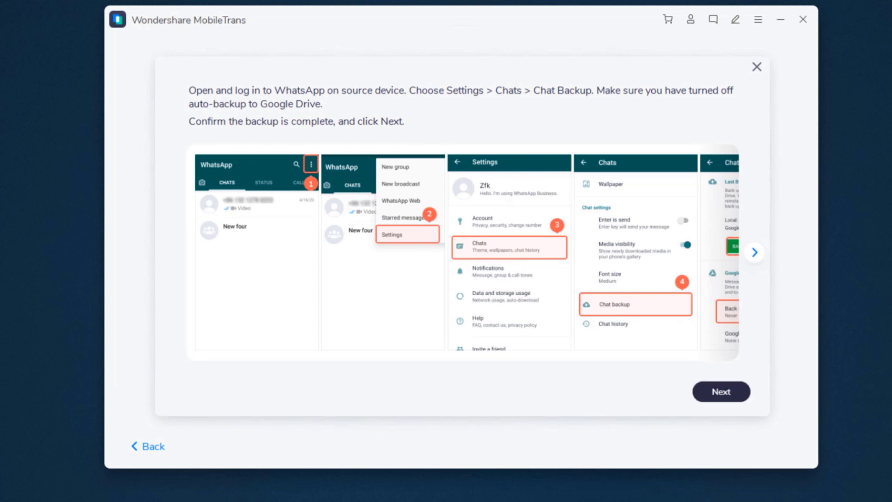
Confirm the source phone's chat backup and Android storage permission so the restore runs.
click(755, 252)
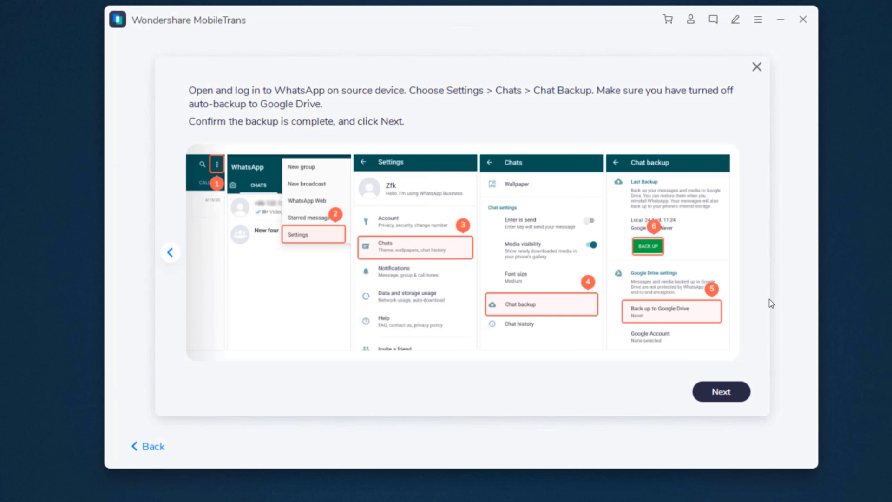
click(742, 393)
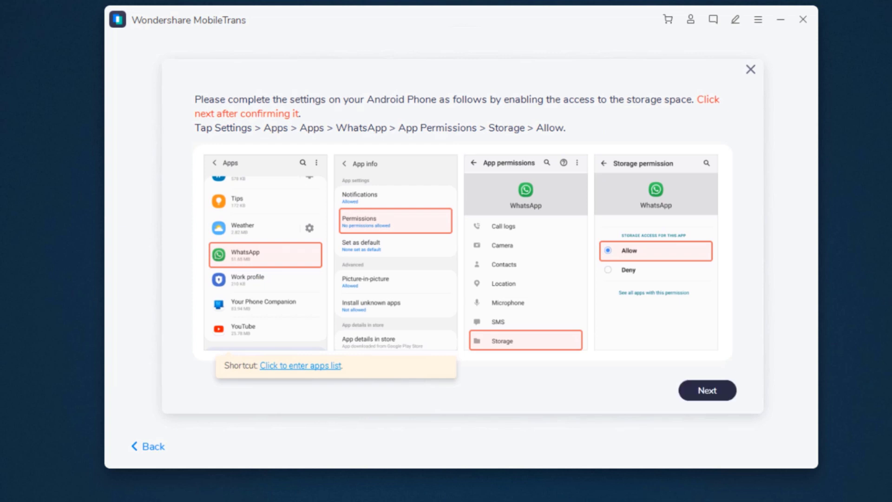
click(716, 390)
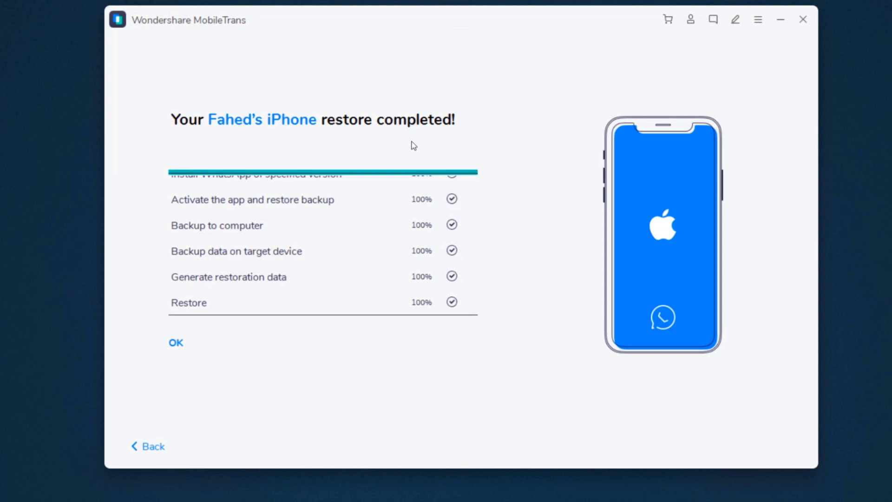
Dismiss the completed restore summary and go back to the WhatsApp options page.
scroll(398, 248, up, 2)
scroll(398, 248, down, 2)
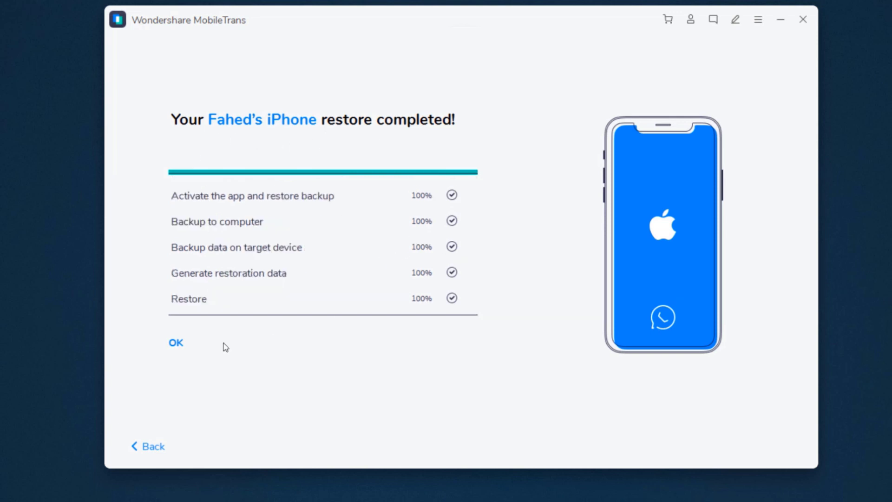
click(175, 343)
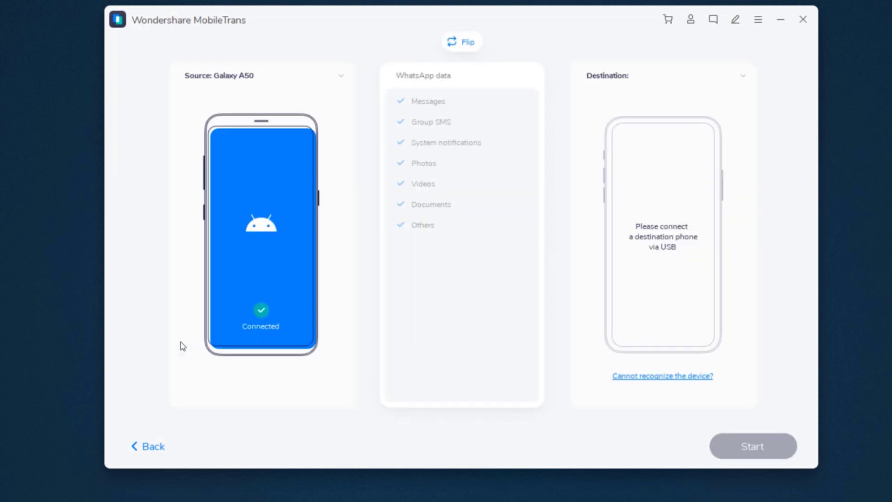
click(144, 448)
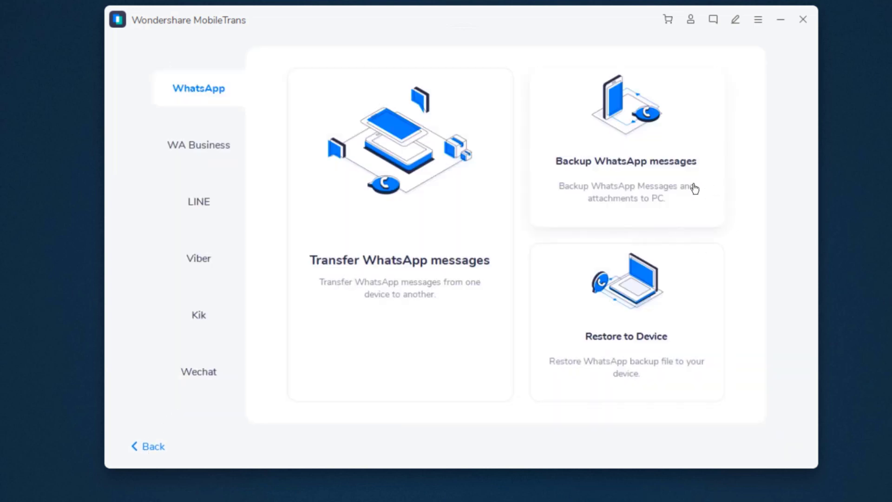
Back up the Galaxy A50's WhatsApp chats to the computer and close the completion summary.
click(659, 136)
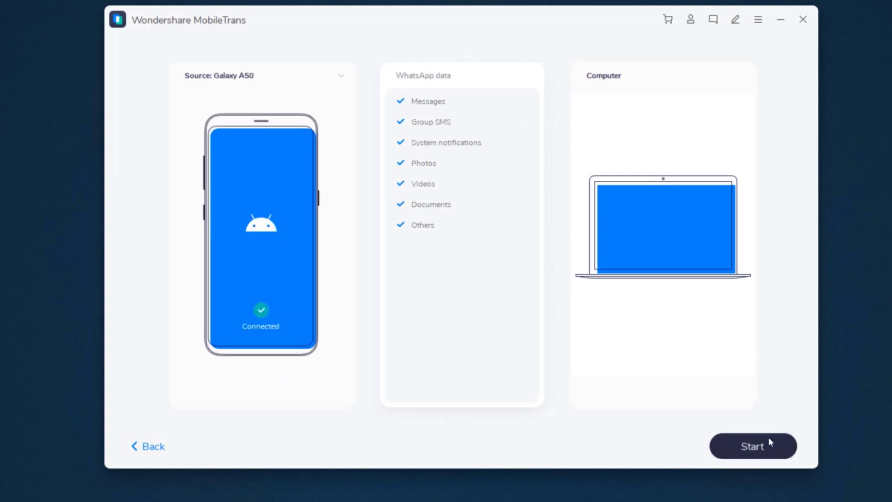
click(727, 454)
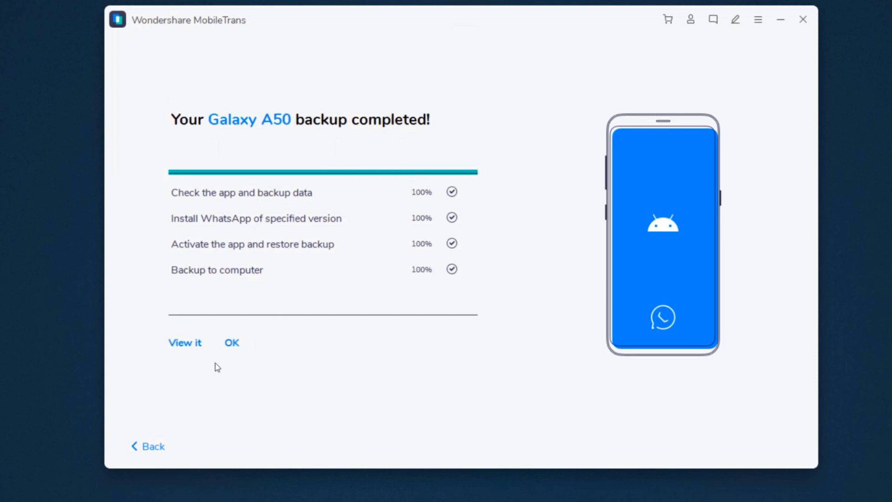
click(187, 344)
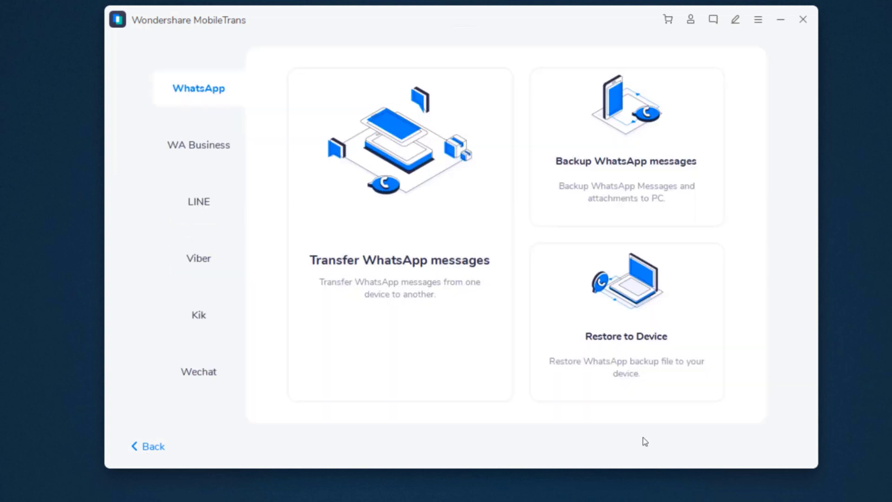
click(676, 319)
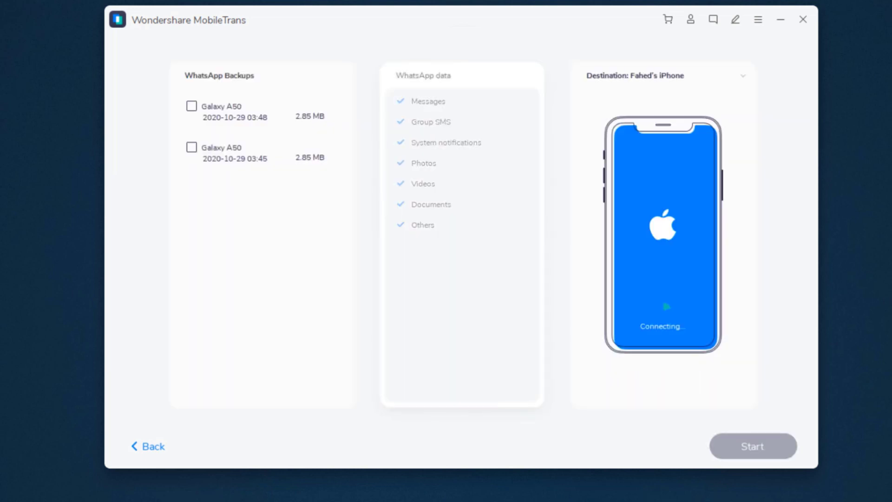
click(191, 107)
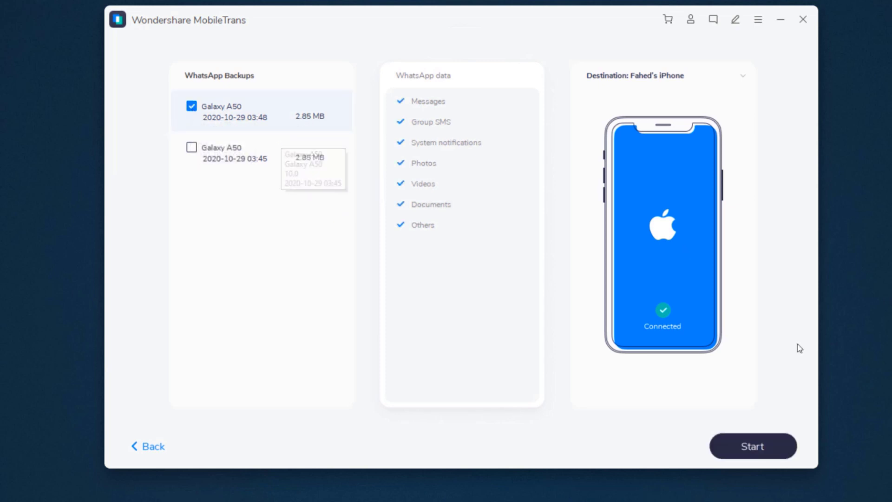
click(781, 457)
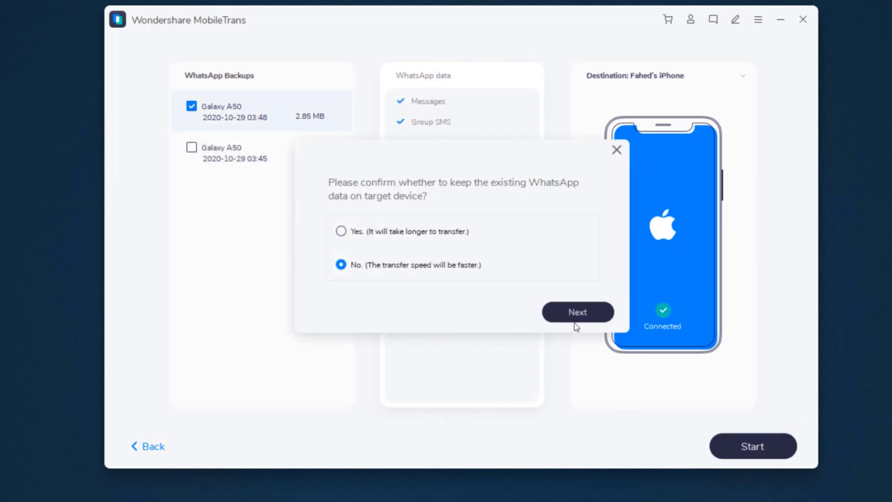
click(589, 311)
click(552, 283)
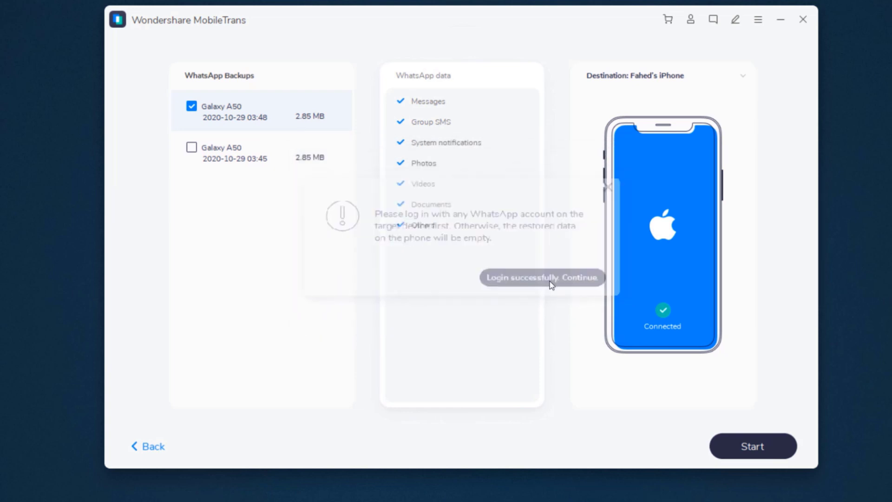